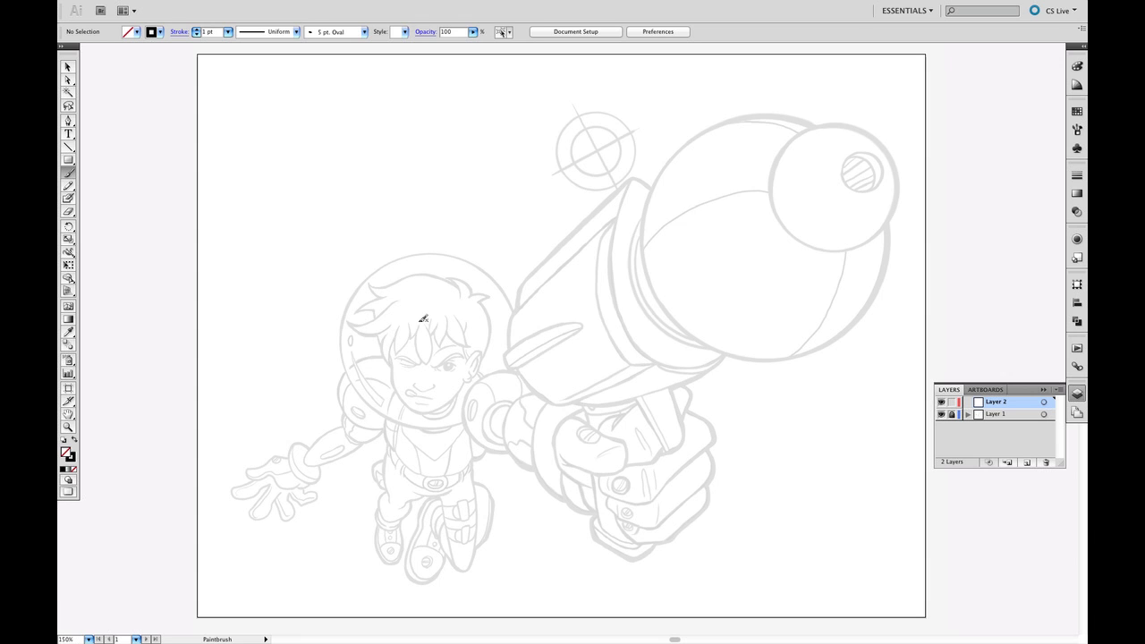
Ink the pointed central hair strand over the forehead with the 5 pt. Oval brush.
key(z)
drag(319, 234, 549, 460)
key(b)
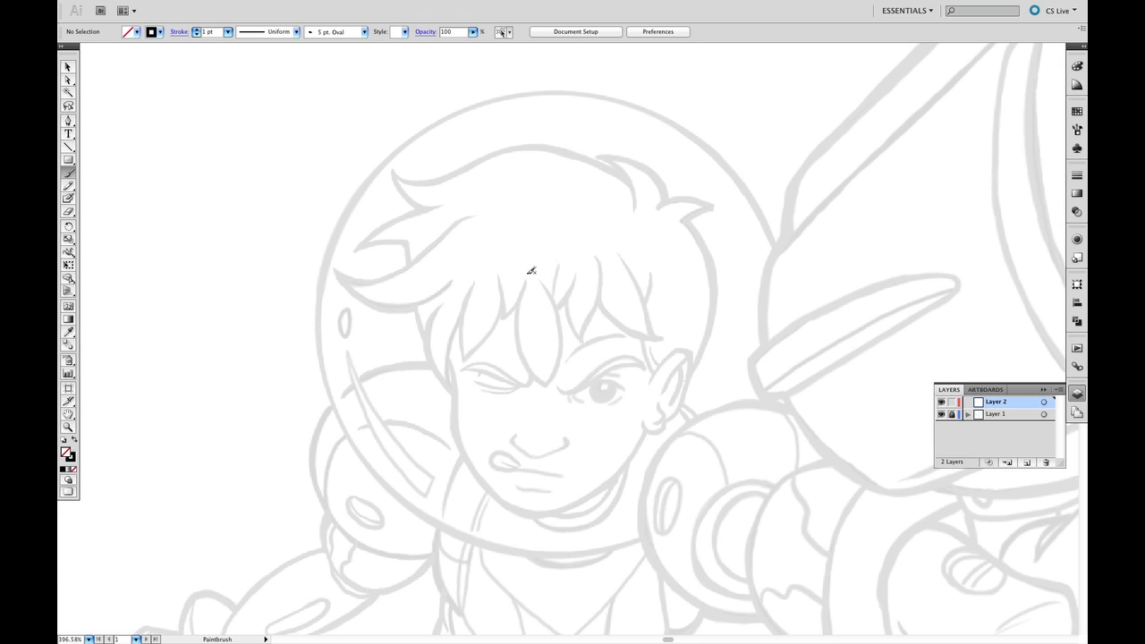
mouse_move(531, 271)
mouse_down()
mouse_move(517, 350)
mouse_move(541, 385)
mouse_move(553, 383)
mouse_move(565, 318)
mouse_move(543, 271)
mouse_up()
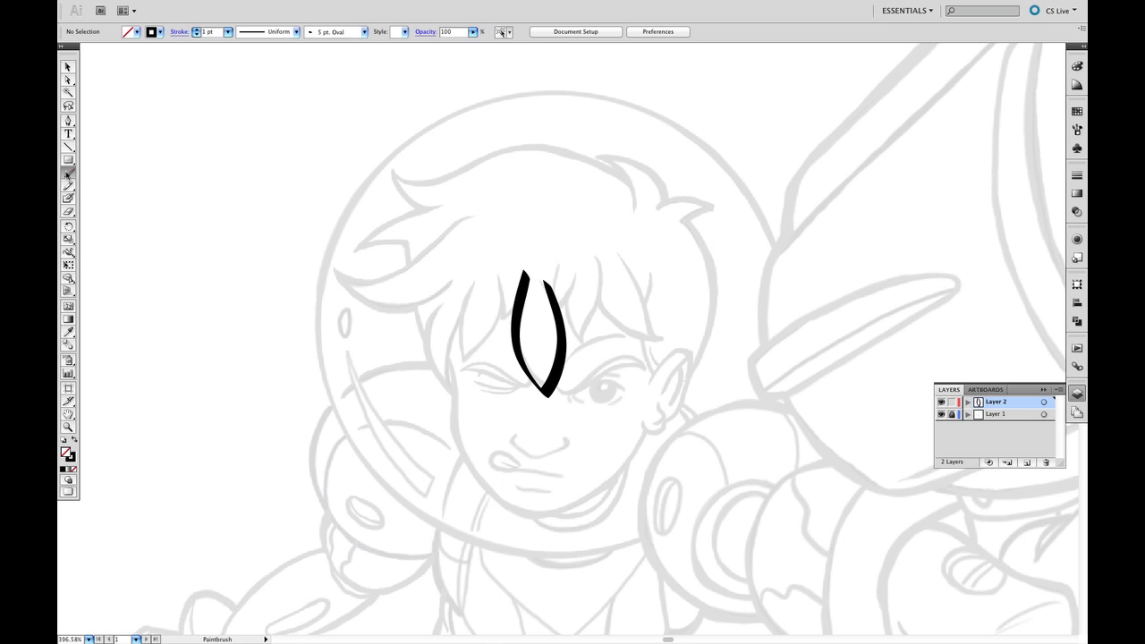
Set the 3 pt. Round calligraphic brush to pressure-controlled angle and diameter, with a diameter variation of 3 pt.
double_click(67, 172)
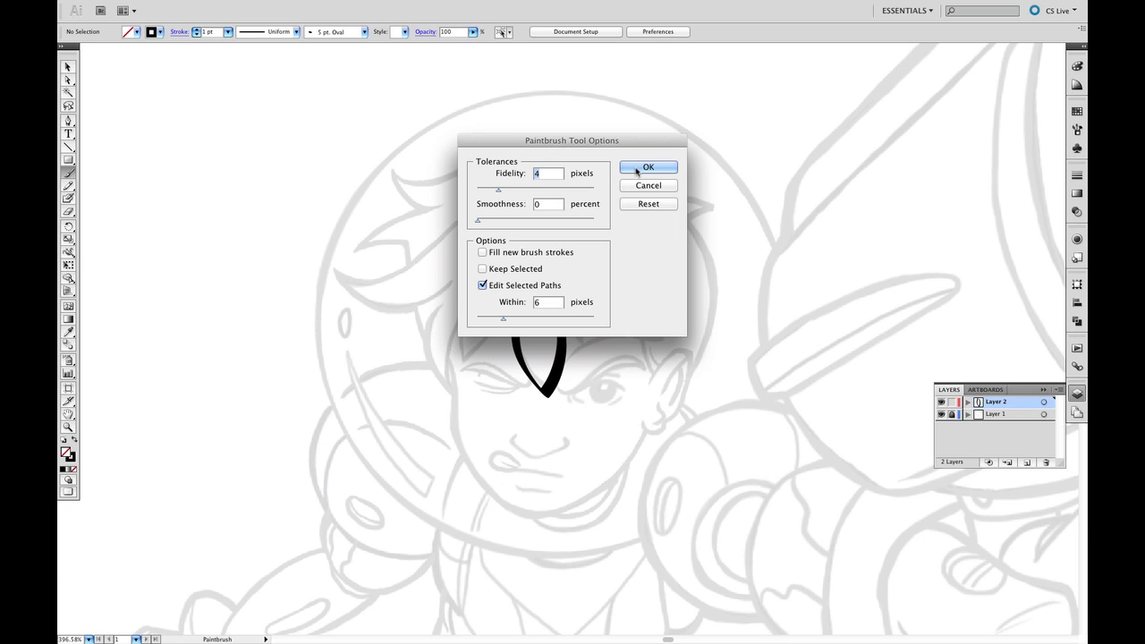
click(639, 168)
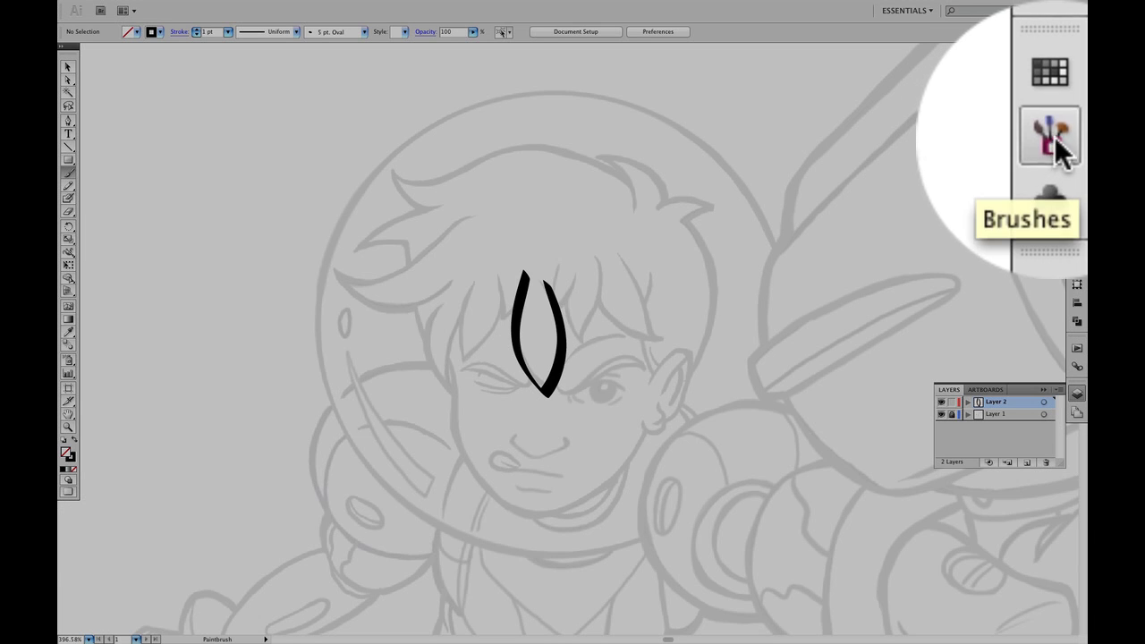
click(1055, 137)
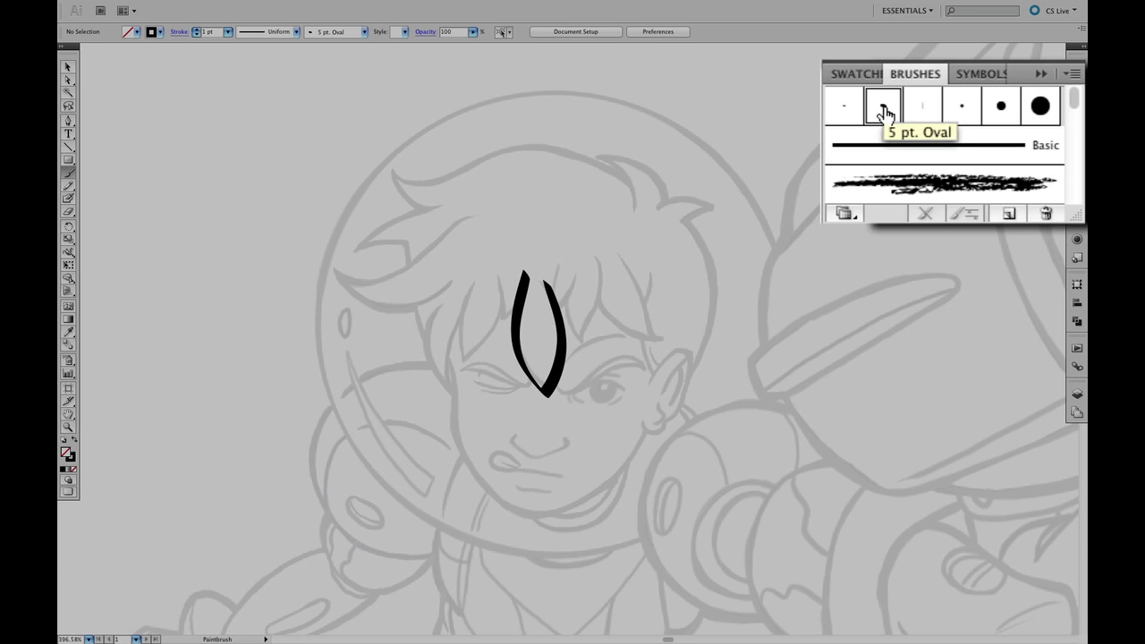
double_click(964, 105)
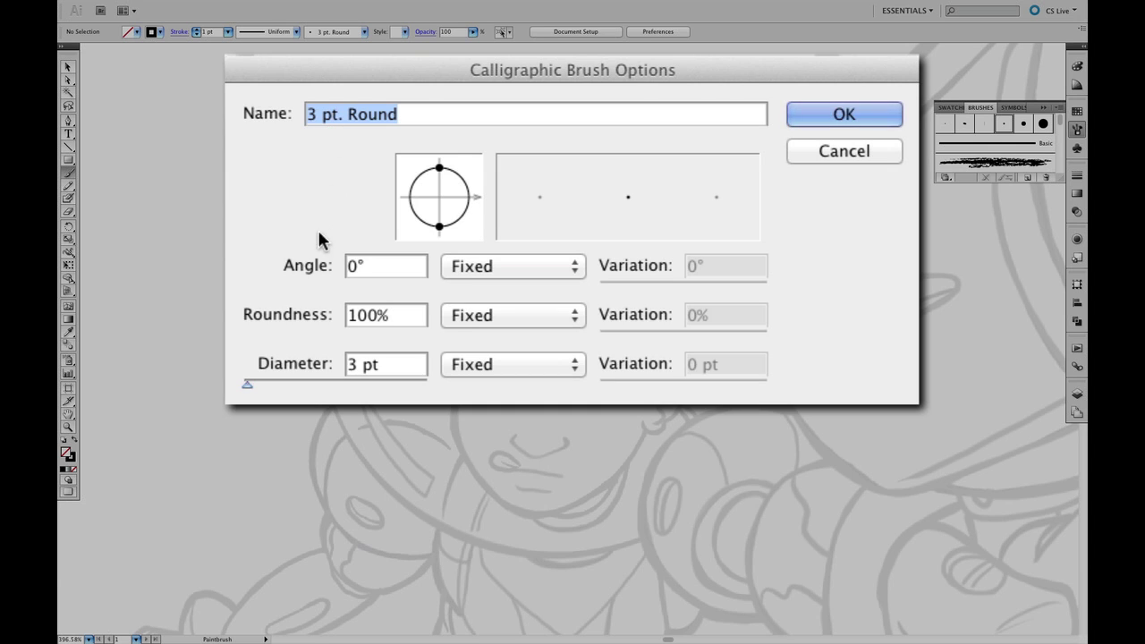
click(466, 267)
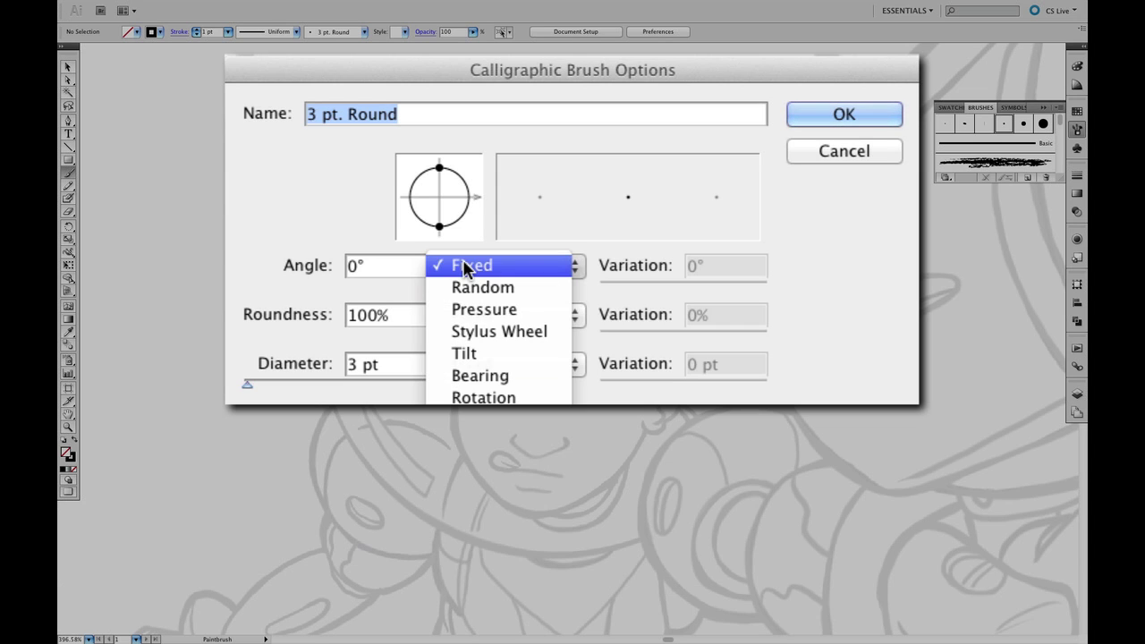
click(450, 309)
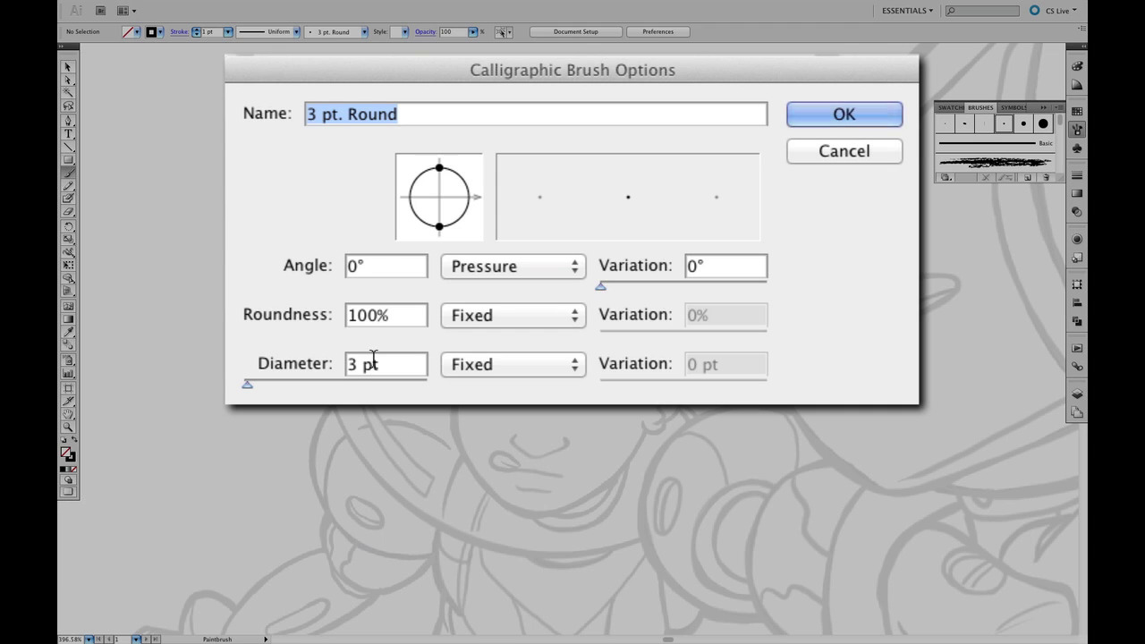
click(465, 364)
click(453, 404)
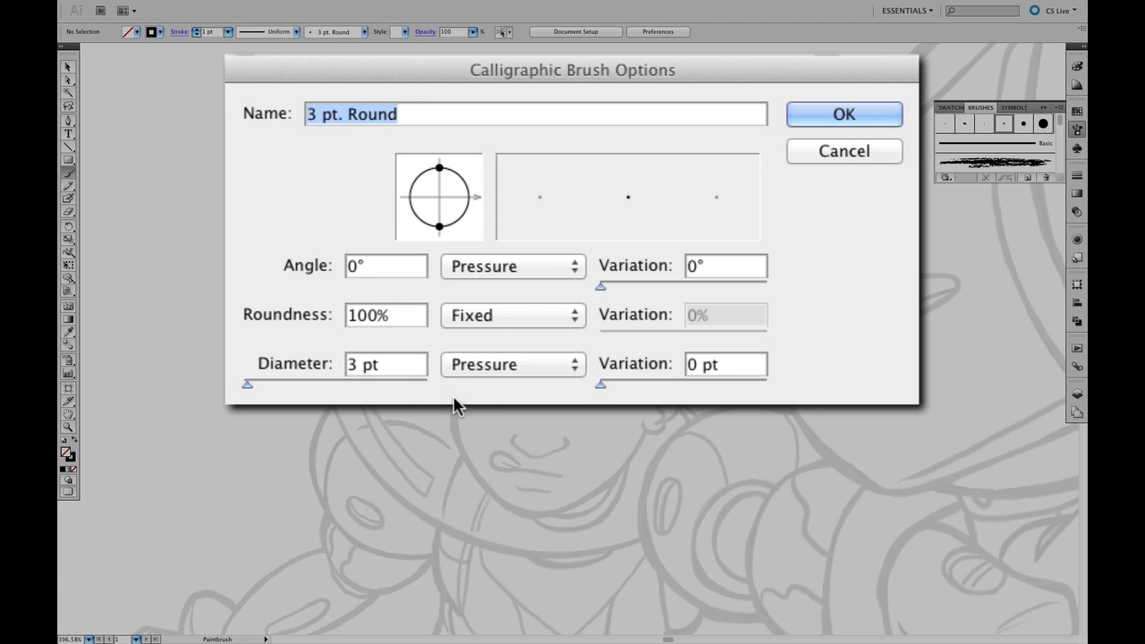
double_click(691, 364)
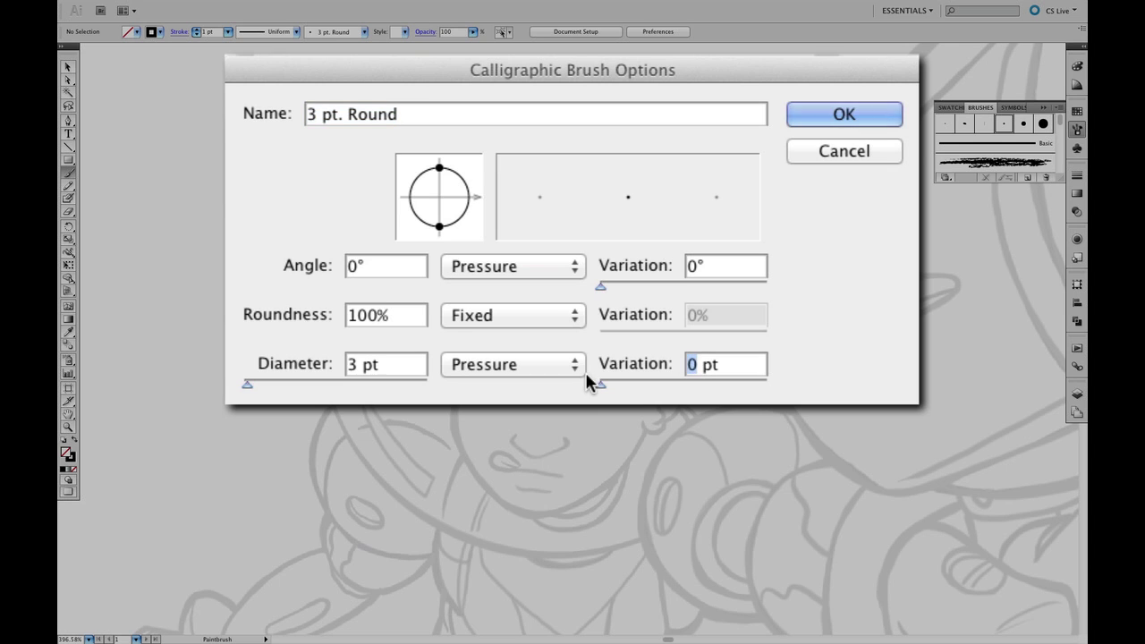
text(3)
click(809, 116)
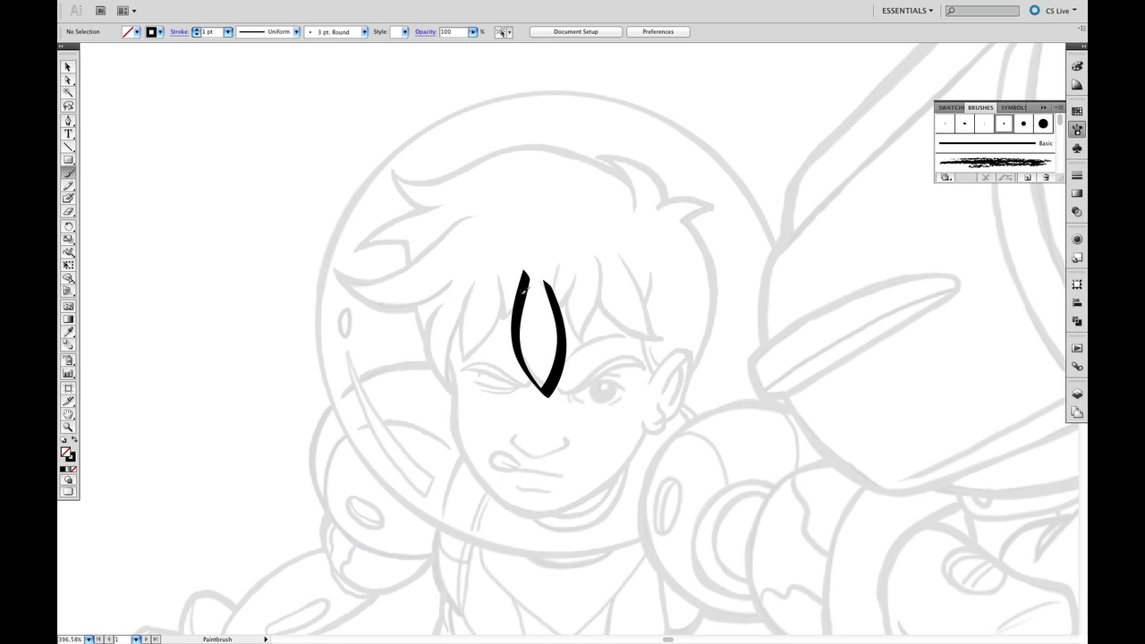
Trace the fringe strands on both sides of the central strand with the 3 pt. Round brush.
mouse_move(526, 286)
mouse_down()
mouse_move(499, 325)
mouse_move(499, 262)
mouse_move(460, 328)
mouse_move(463, 360)
mouse_move(497, 320)
mouse_move(503, 262)
mouse_up()
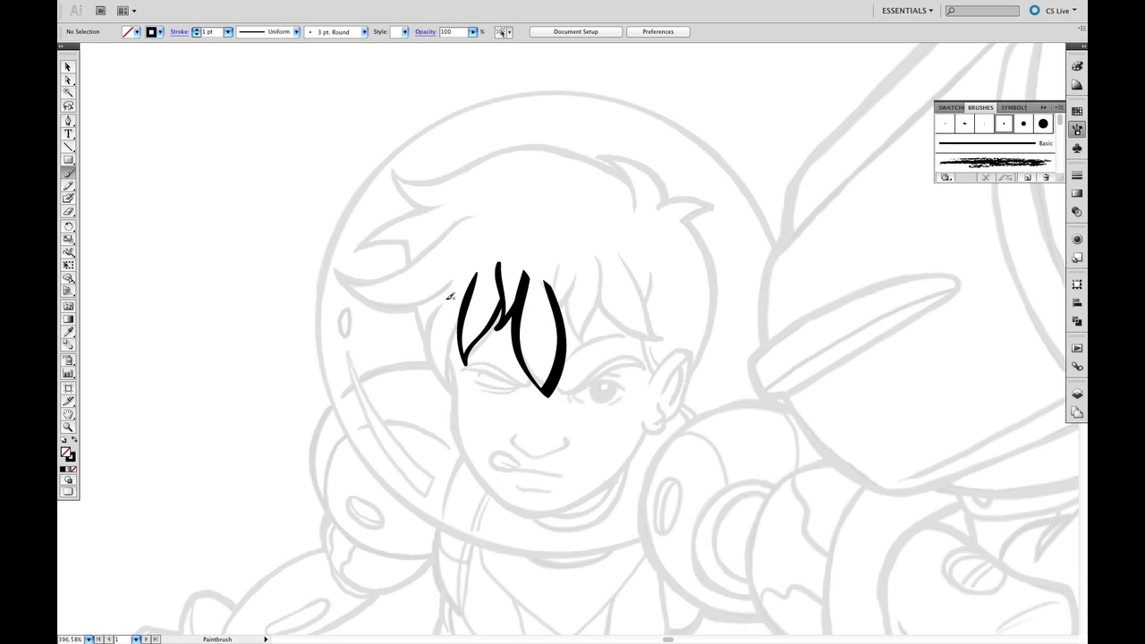
mouse_move(439, 308)
mouse_down()
mouse_move(427, 360)
mouse_move(447, 387)
mouse_move(466, 298)
mouse_up()
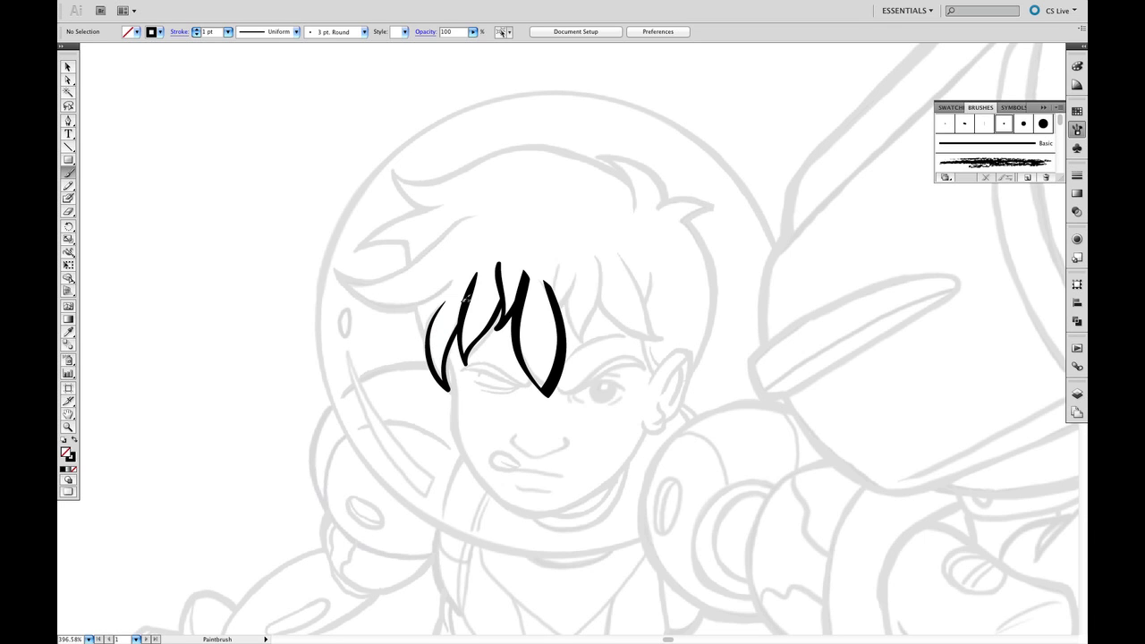
mouse_move(569, 263)
mouse_down()
mouse_move(567, 250)
mouse_move(559, 304)
mouse_move(583, 257)
mouse_move(572, 314)
mouse_move(584, 342)
mouse_move(605, 298)
mouse_move(598, 252)
mouse_up()
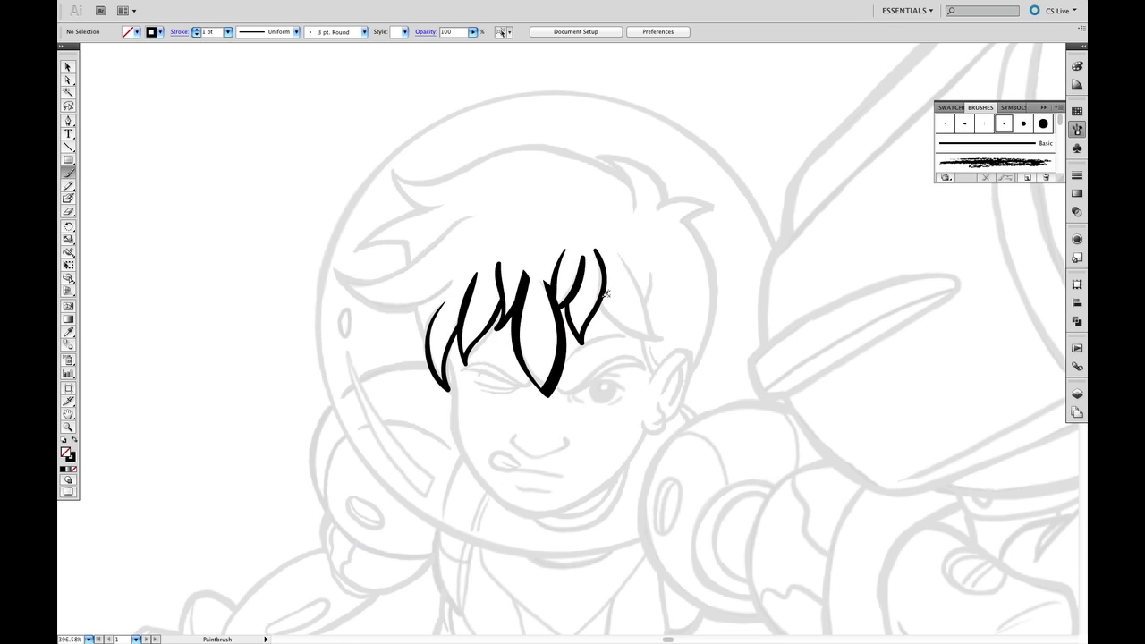
mouse_move(605, 297)
mouse_down()
mouse_move(626, 325)
mouse_move(663, 340)
mouse_move(615, 254)
mouse_up()
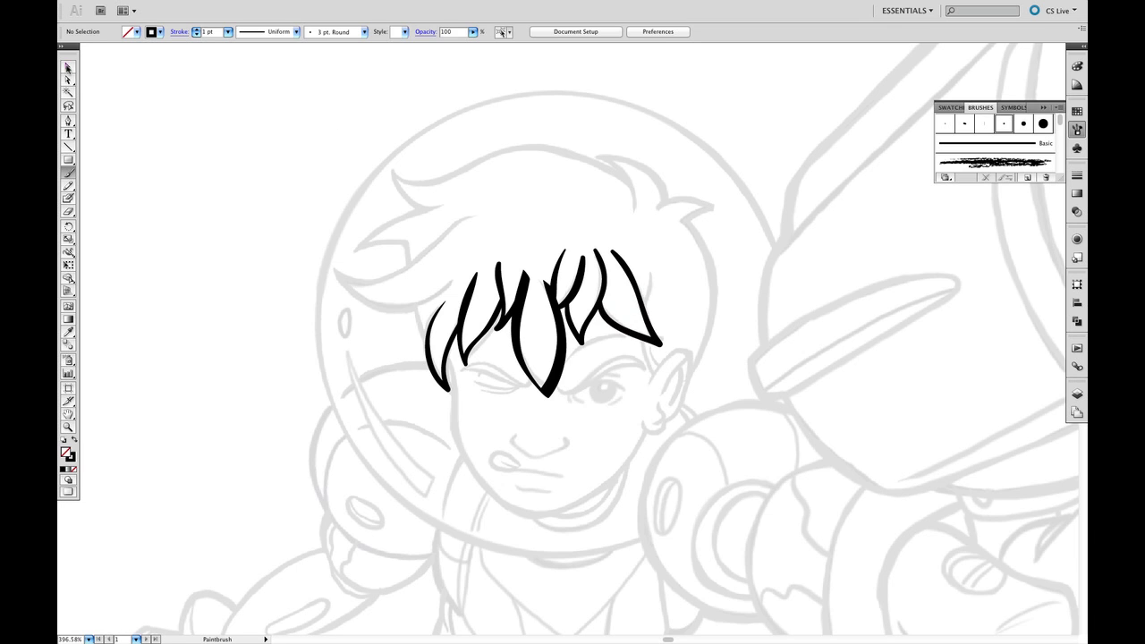
Delete the thick central fringe strand drawn with the 5 pt. Oval brush.
click(67, 67)
click(519, 337)
click(516, 334)
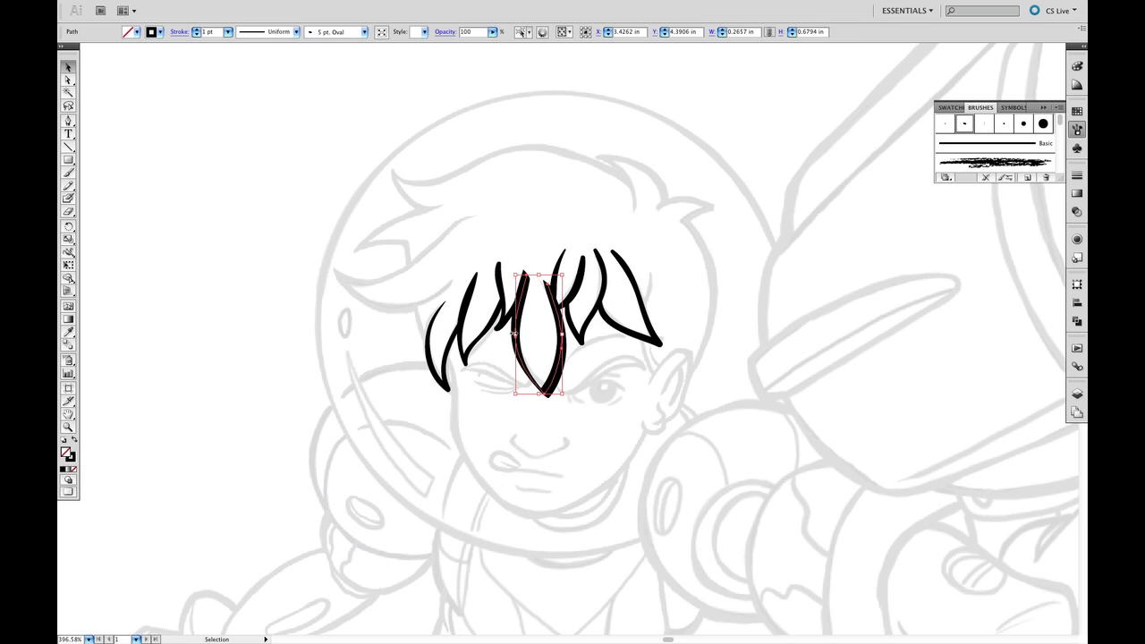
key(Delete)
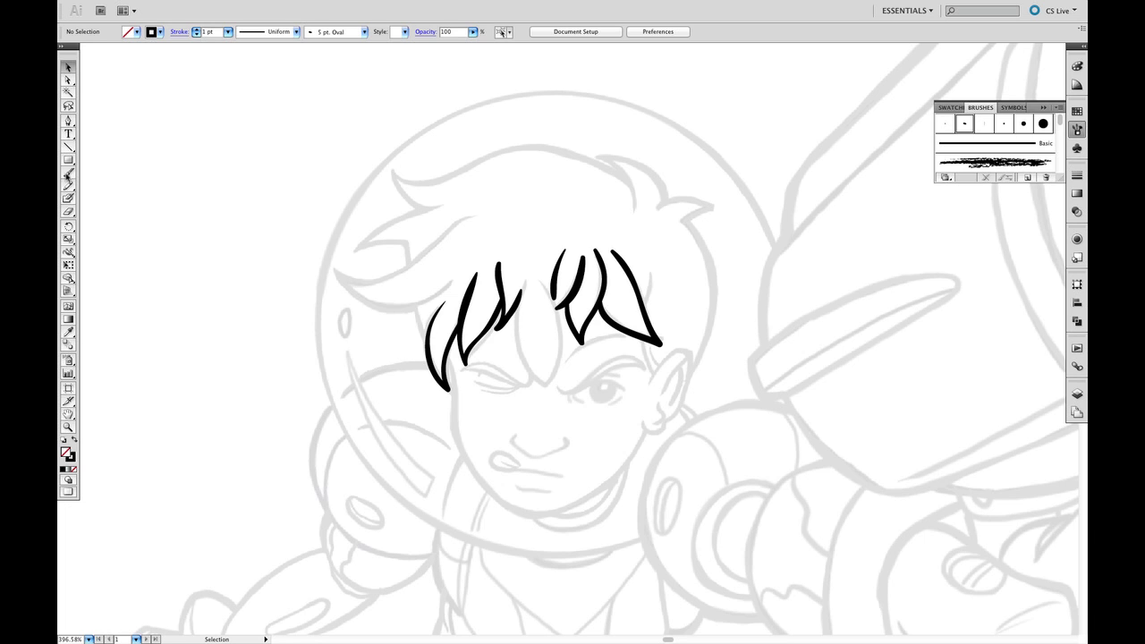
click(69, 174)
mouse_move(534, 265)
mouse_down()
mouse_move(516, 323)
mouse_move(550, 382)
mouse_up()
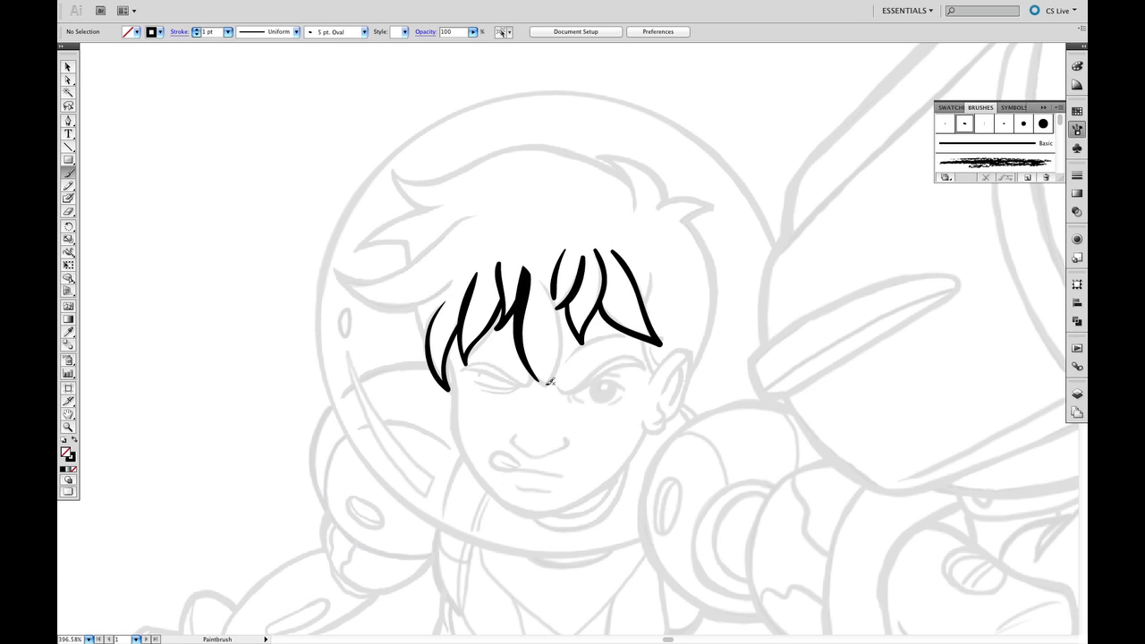
key(ctrl+z)
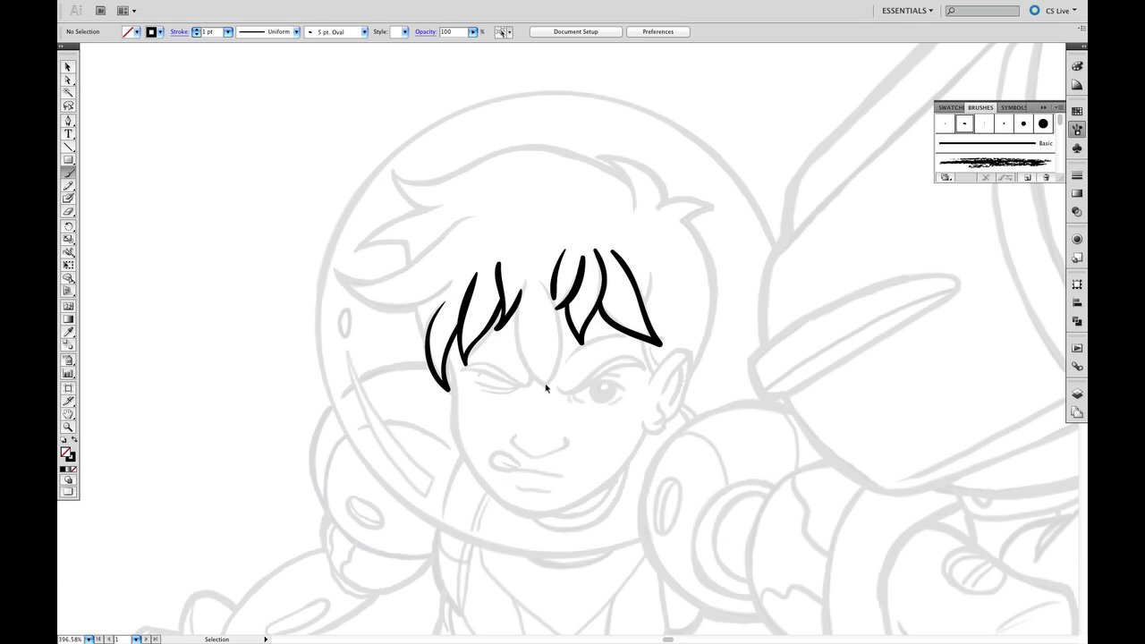
Trace the central fringe strand and the sweeping lock beside the character's winking eye with the 3 pt. Round brush.
click(1003, 125)
mouse_move(531, 258)
mouse_down()
mouse_move(522, 344)
mouse_move(550, 380)
mouse_move(563, 342)
mouse_move(542, 260)
mouse_up()
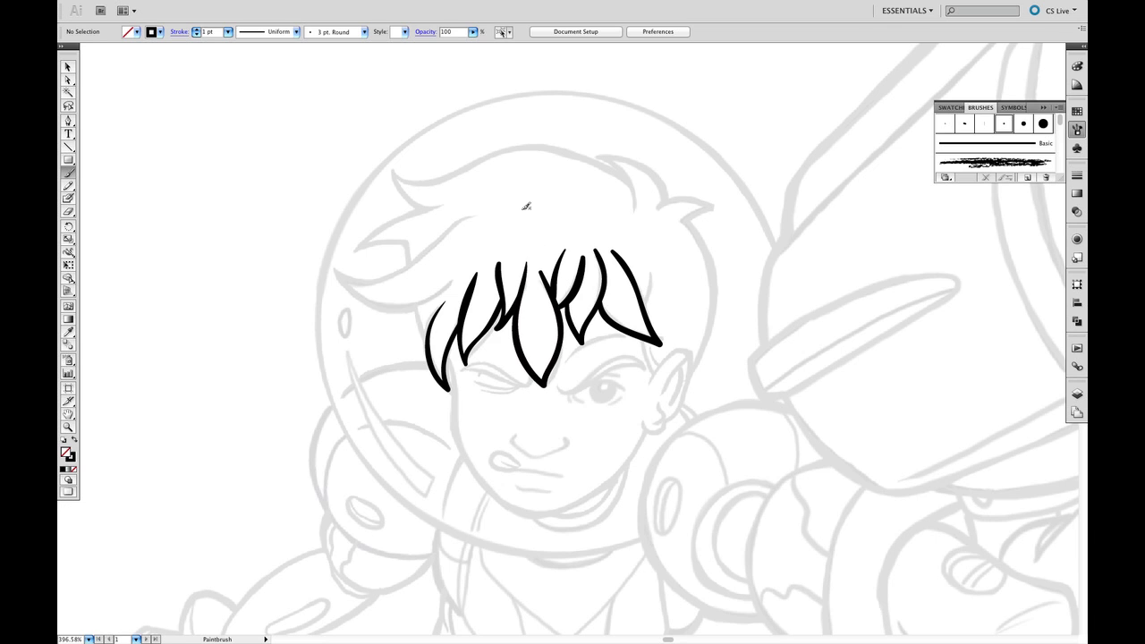
mouse_move(472, 215)
mouse_down()
mouse_move(422, 252)
mouse_move(363, 273)
mouse_move(334, 263)
mouse_move(375, 301)
mouse_move(427, 306)
mouse_move(456, 280)
mouse_move(418, 322)
mouse_move(428, 342)
mouse_up()
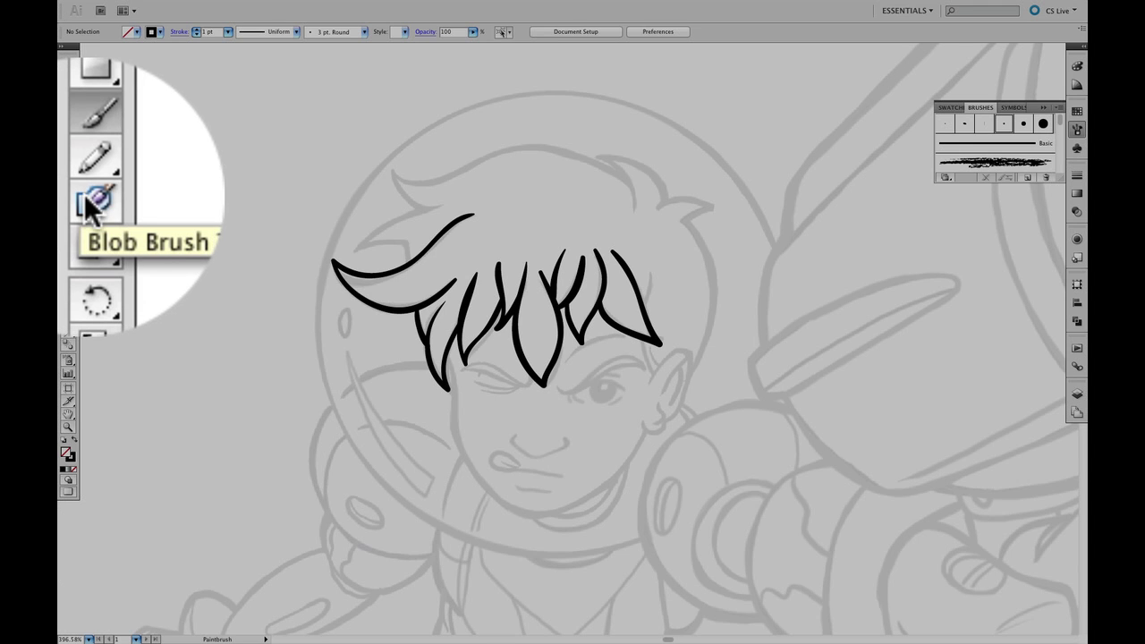
Trace the outer hair outline with the Blob Brush in black, from the side tufts over the crown down to the ear.
click(85, 194)
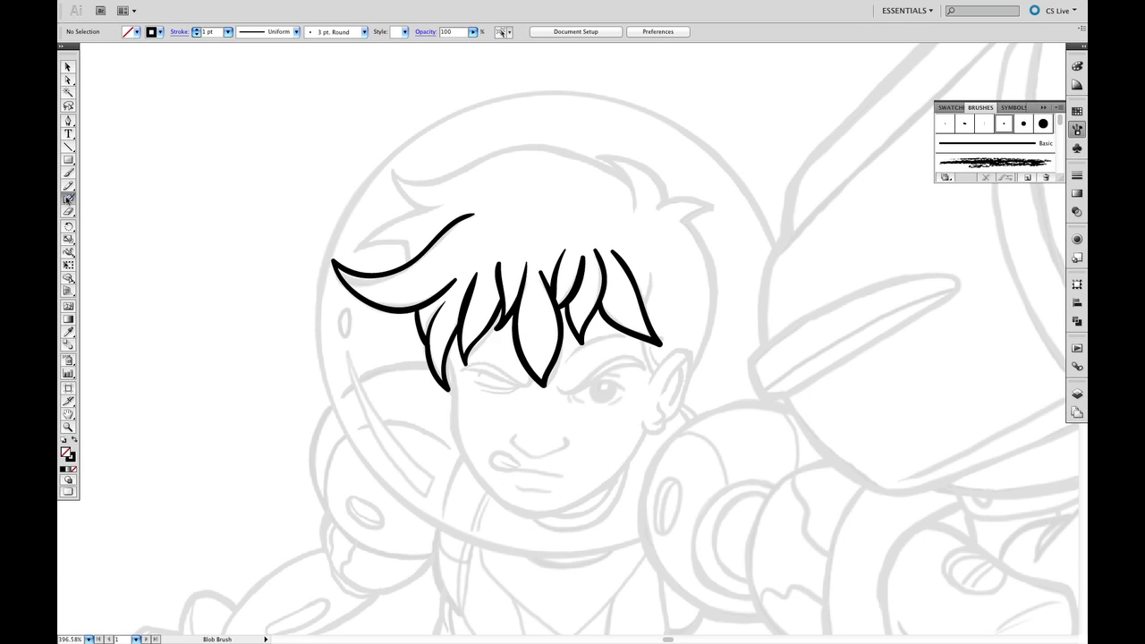
click(73, 440)
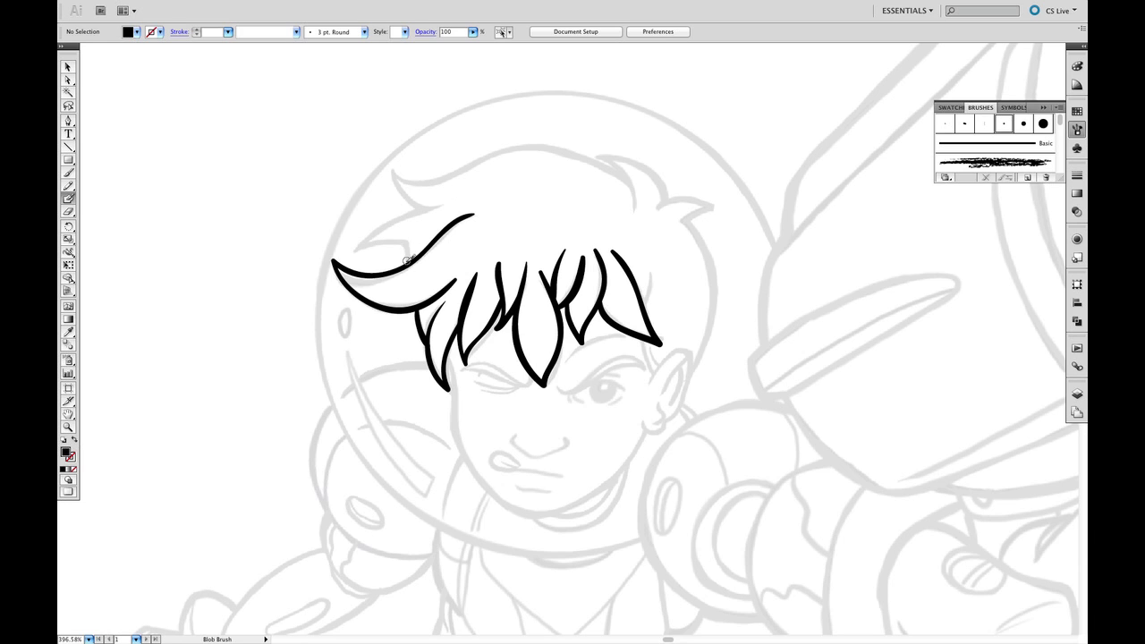
mouse_move(408, 261)
mouse_down()
mouse_move(351, 252)
mouse_move(392, 218)
mouse_move(442, 202)
mouse_move(420, 204)
mouse_move(385, 160)
mouse_up()
key(shift+x)
mouse_move(444, 174)
mouse_down()
mouse_move(533, 141)
mouse_move(604, 159)
mouse_move(634, 194)
mouse_move(603, 147)
mouse_move(664, 175)
mouse_move(658, 208)
mouse_move(692, 194)
mouse_move(720, 200)
mouse_move(690, 216)
mouse_move(714, 244)
mouse_move(722, 292)
mouse_move(694, 368)
mouse_up()
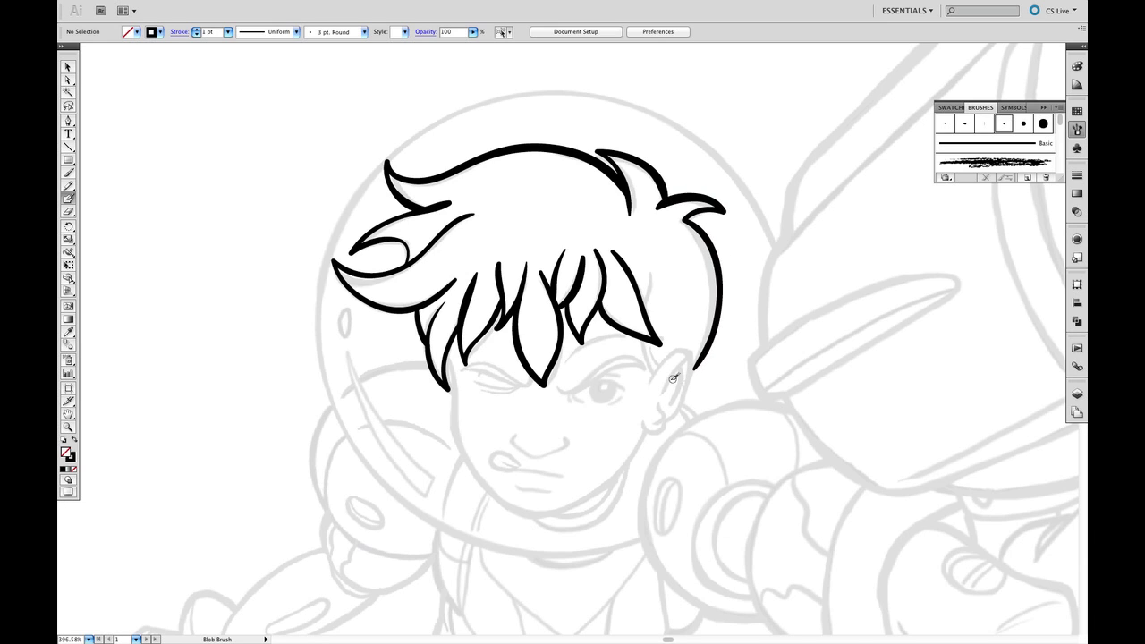
Select the outer hair outline to examine the path made by the Blob Brush.
click(69, 67)
click(390, 174)
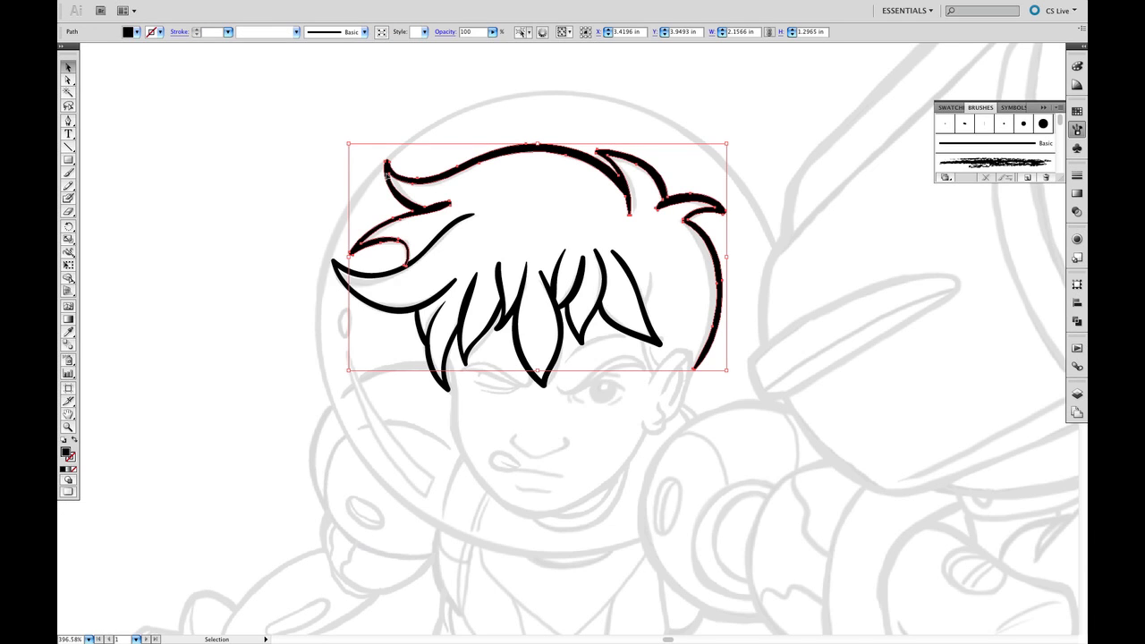
click(262, 192)
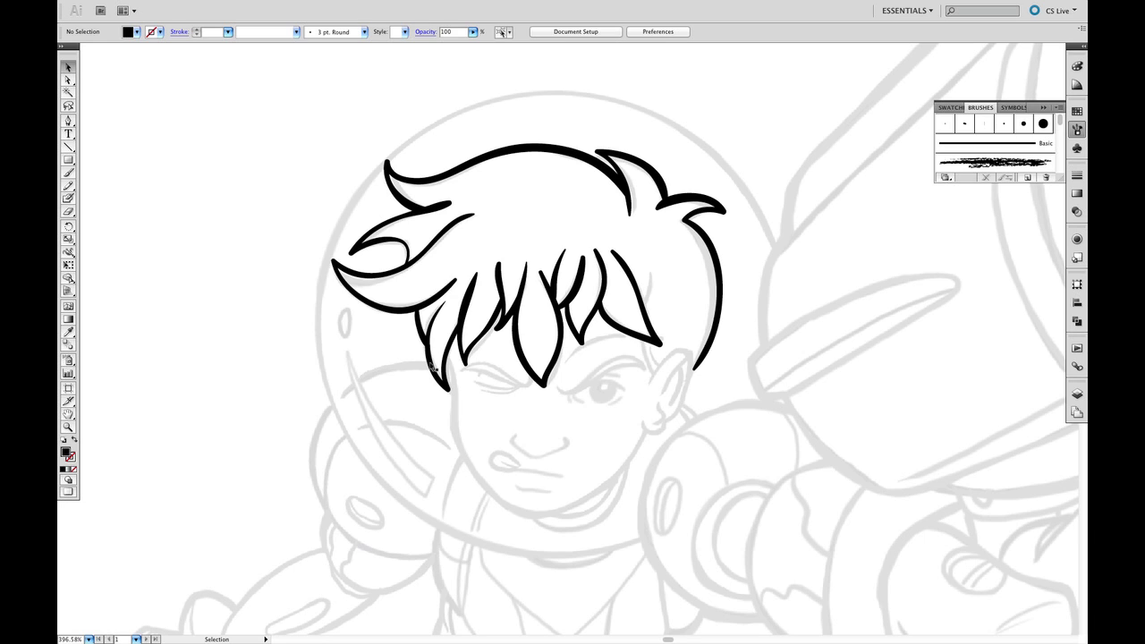
Try a 3 pt stroke weight on the fringe strand beside the winking eye, and restore it to 1 pt.
click(430, 367)
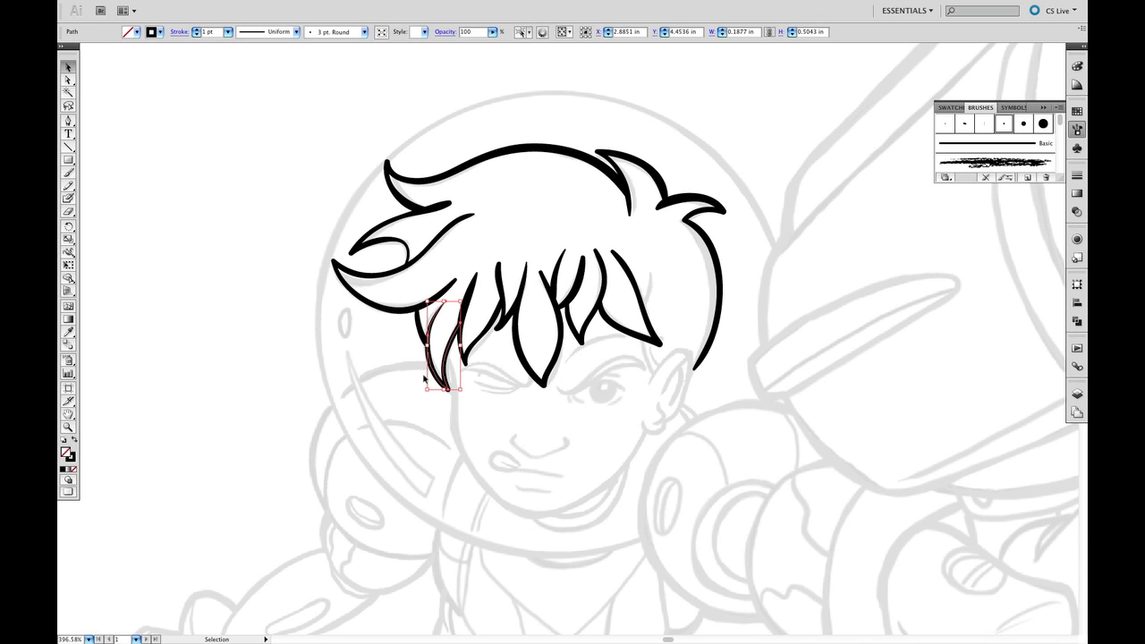
click(1077, 175)
click(1017, 186)
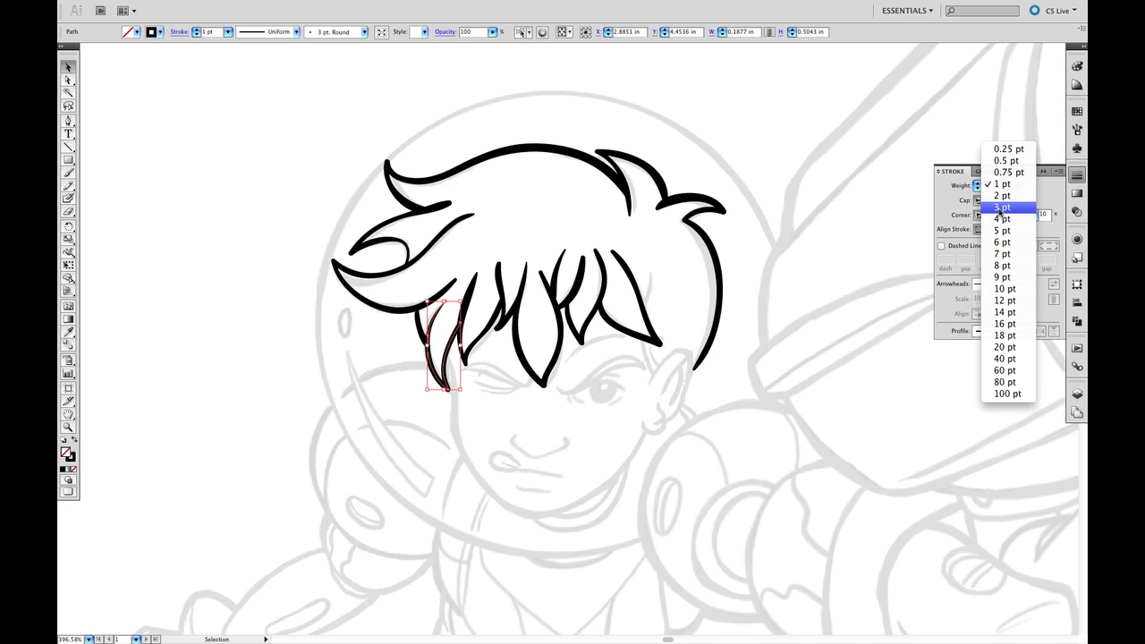
click(991, 207)
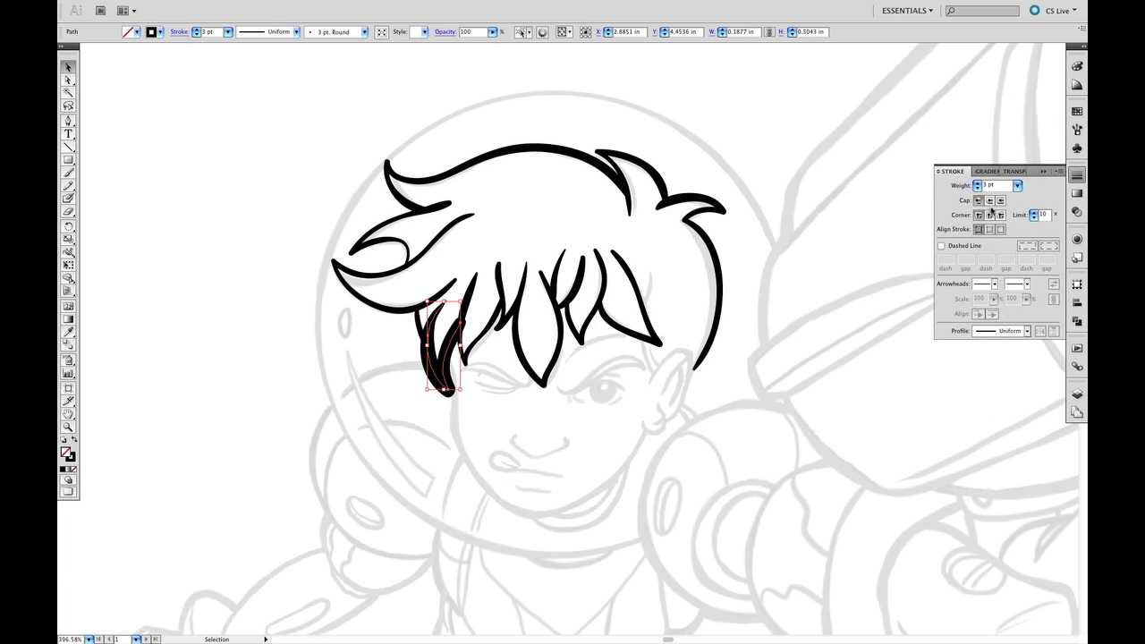
click(1017, 186)
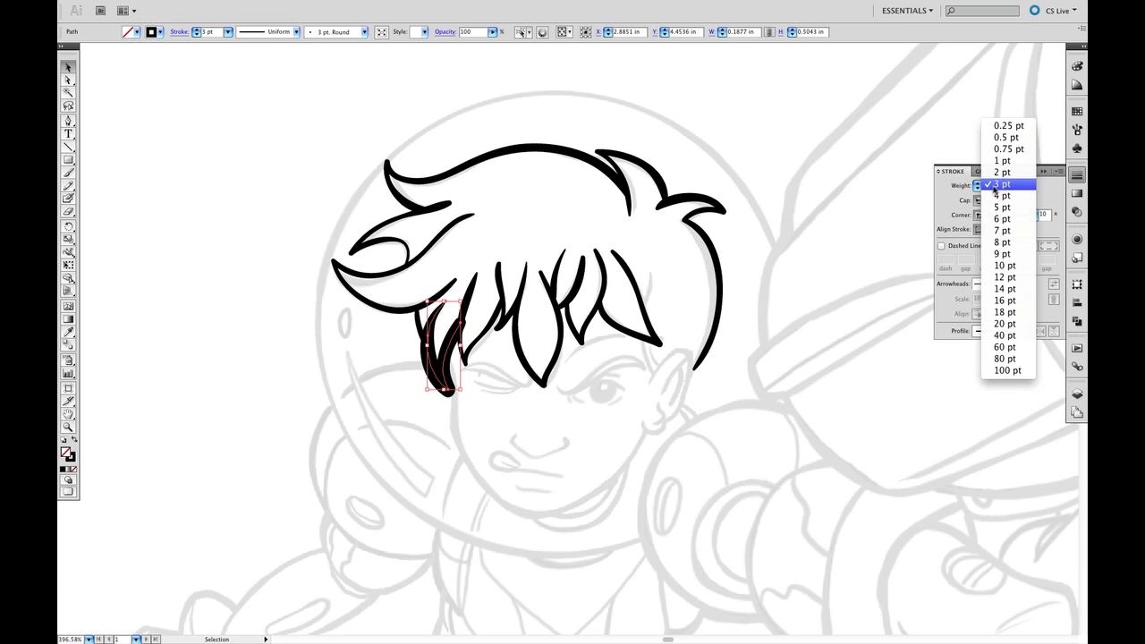
click(999, 161)
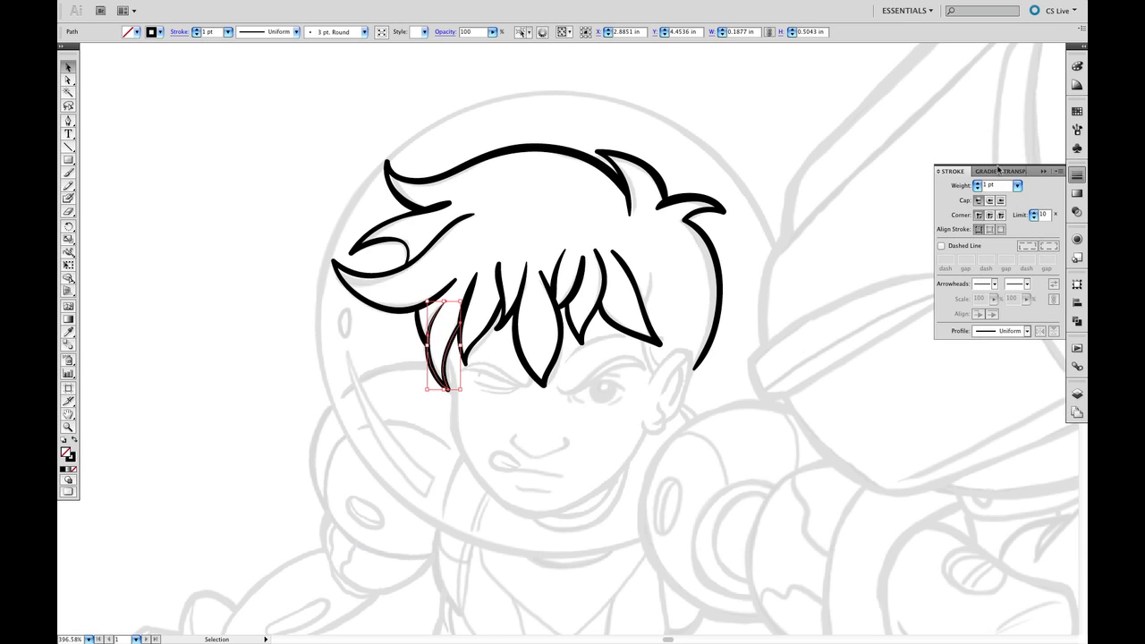
Give the outer hair outline drawn with the Blob Brush a black fill and a 1 pt black stroke.
click(377, 230)
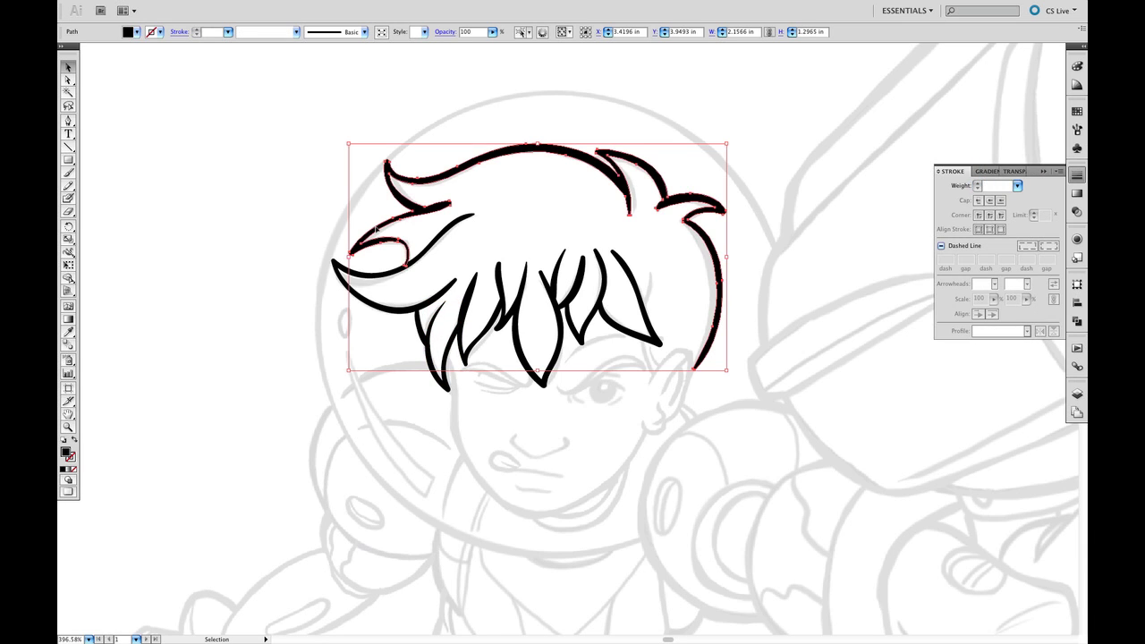
click(63, 440)
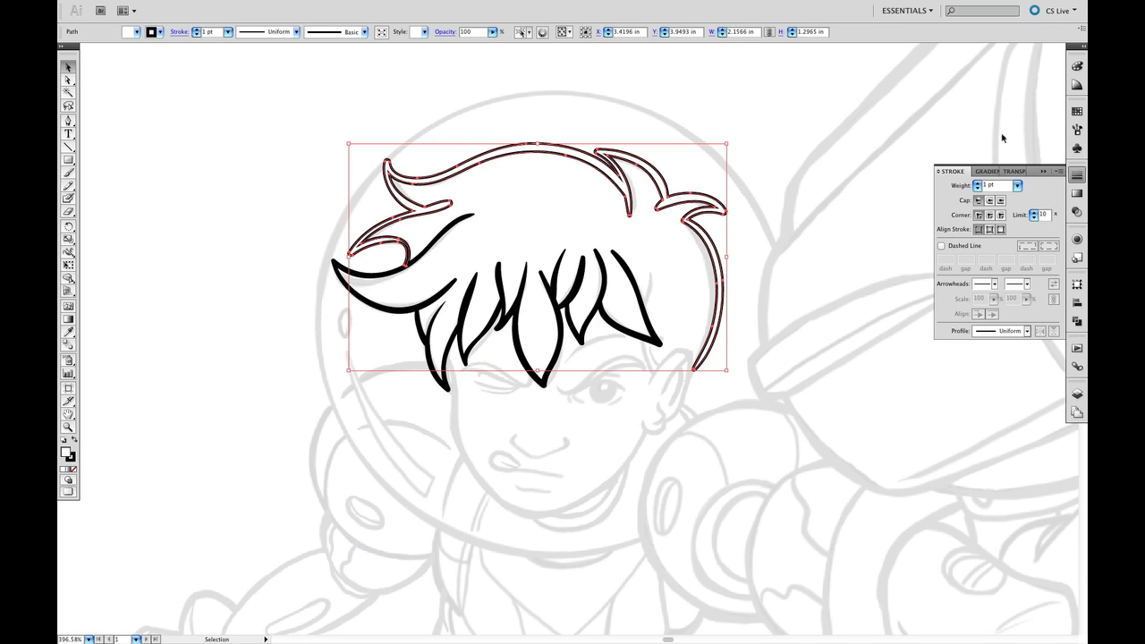
click(1077, 111)
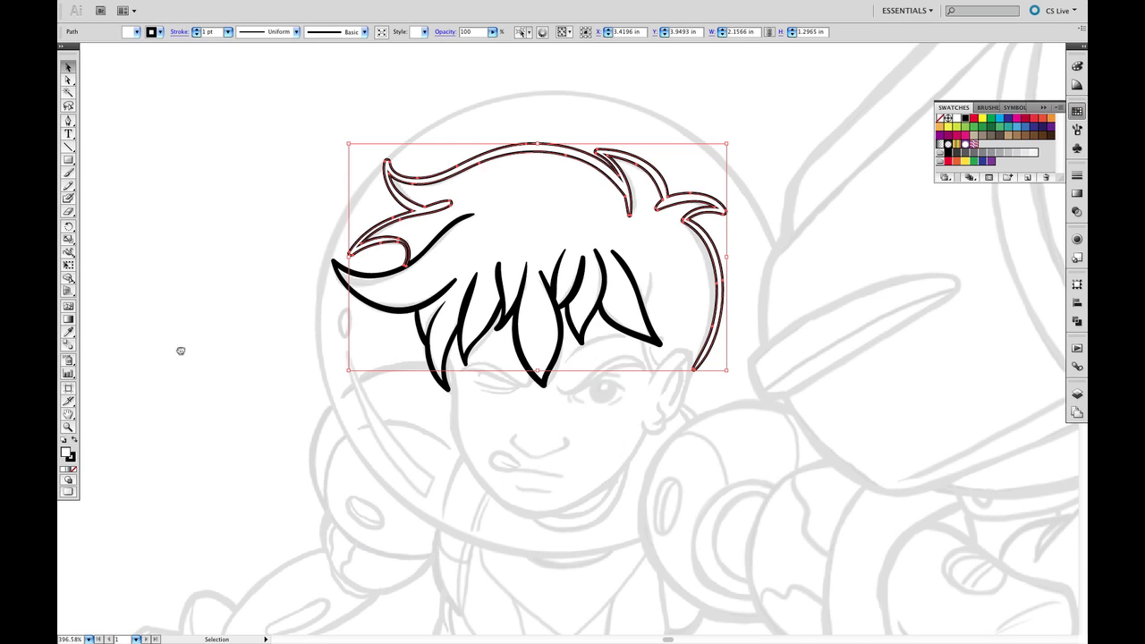
click(63, 468)
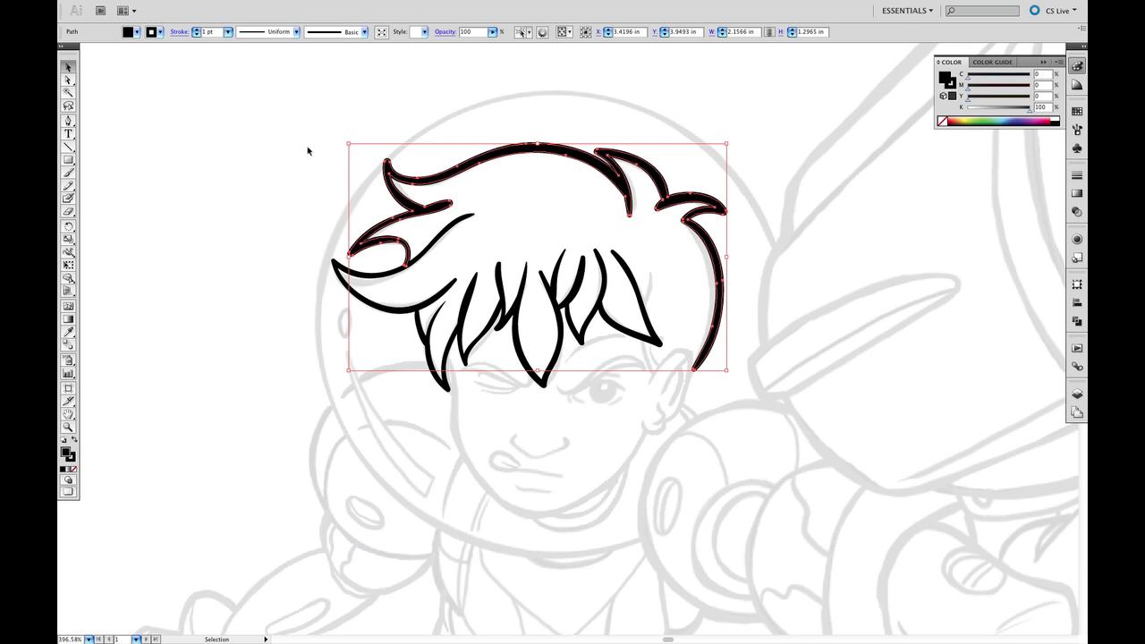
click(321, 230)
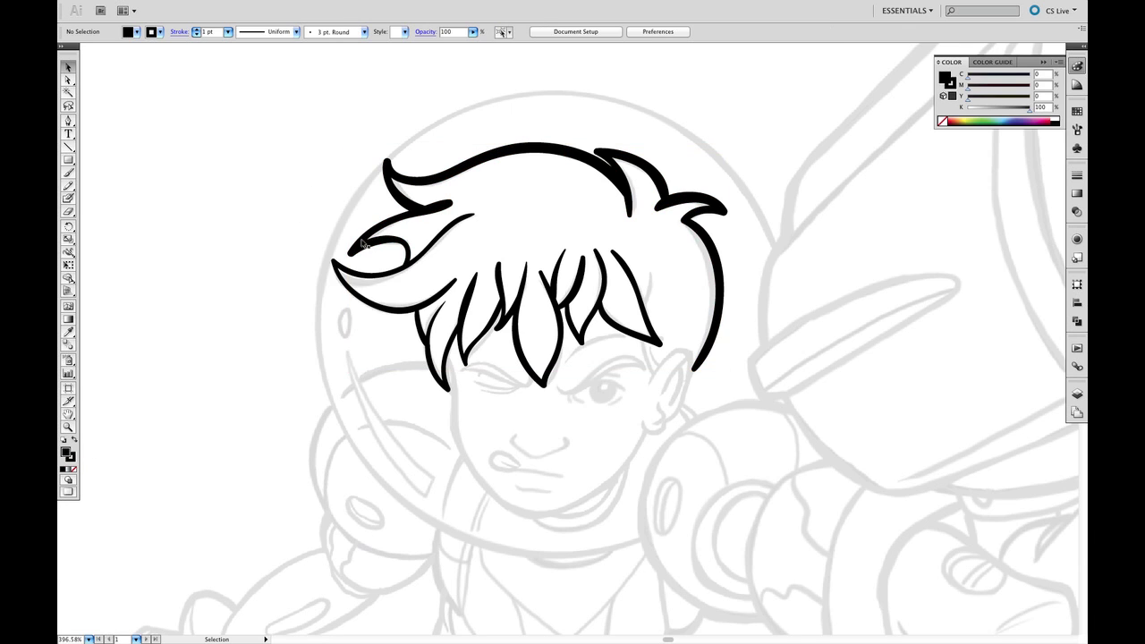
Nudge the sweeping side lock of hair slightly upward to X 2.6567 in, Y 3.9802 in.
click(388, 277)
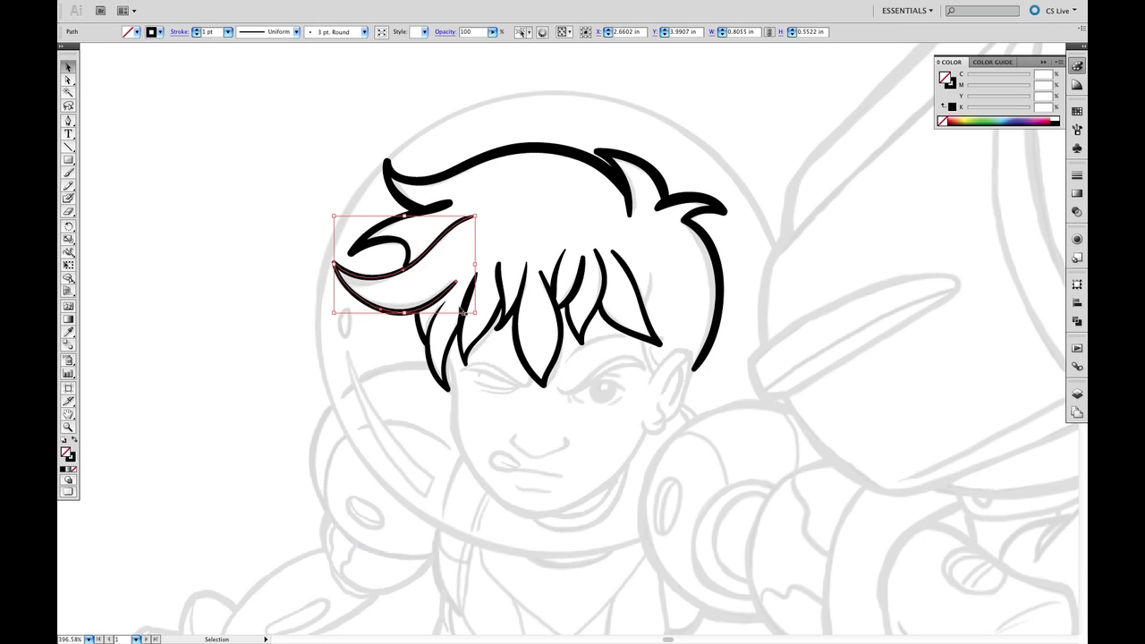
drag(462, 311, 460, 308)
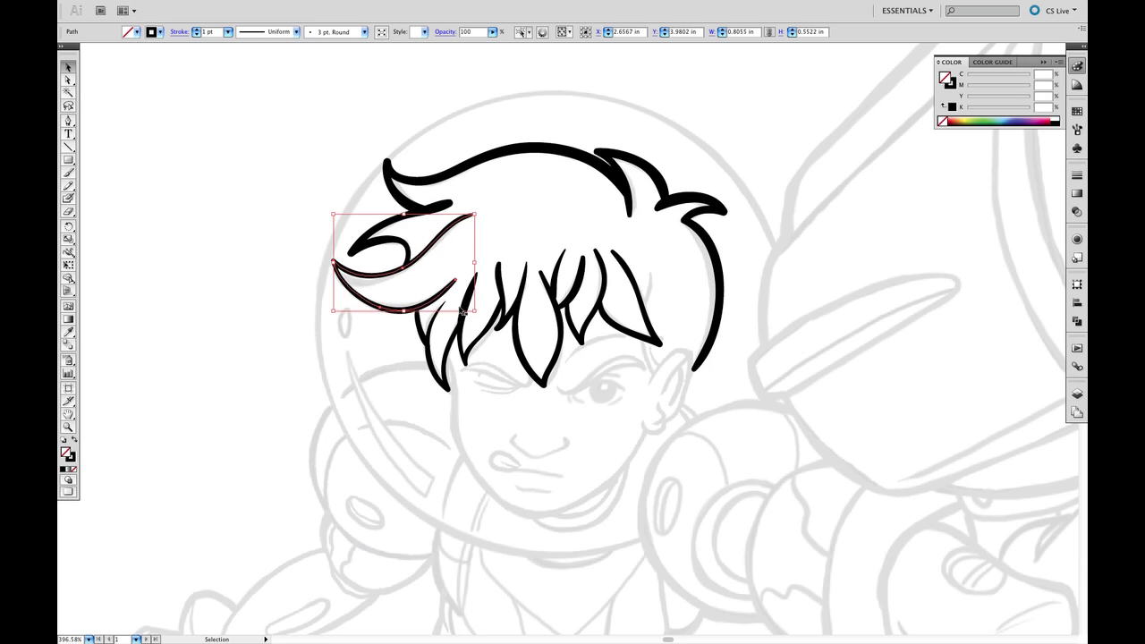